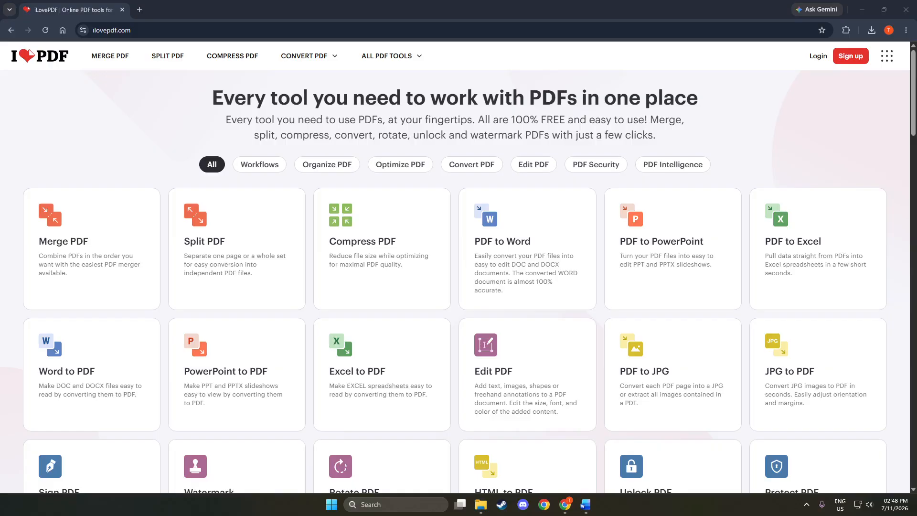
Open the Sign PDF tool and upload the file Combined PDF Test_Redacted from the sample document folder
mouse_move(408, 67)
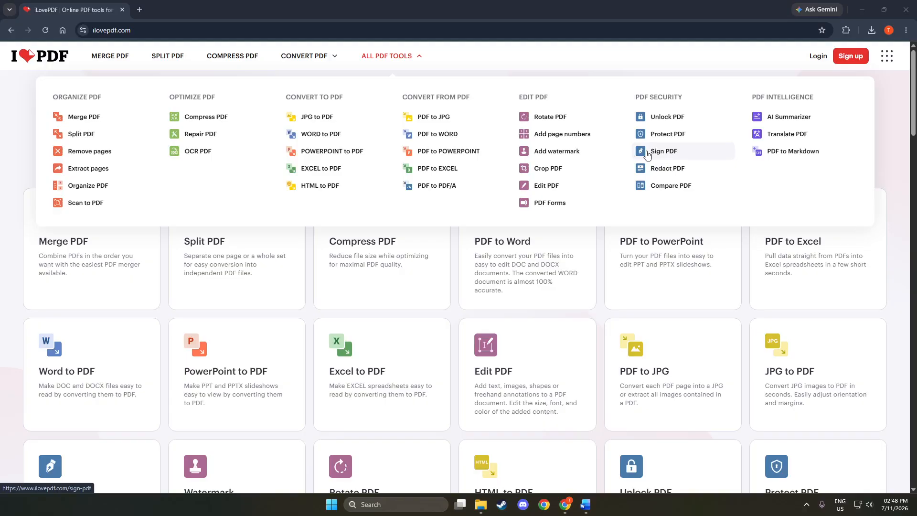
left_click(647, 155)
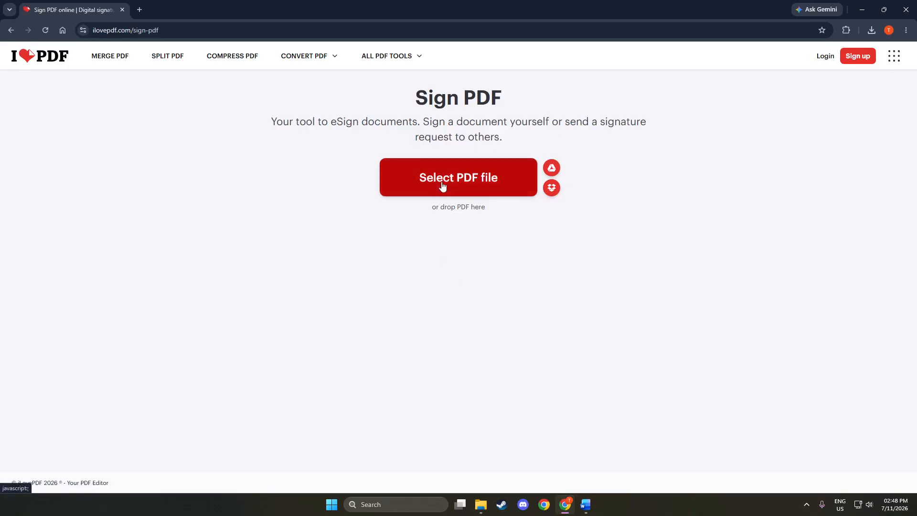
left_click(442, 184)
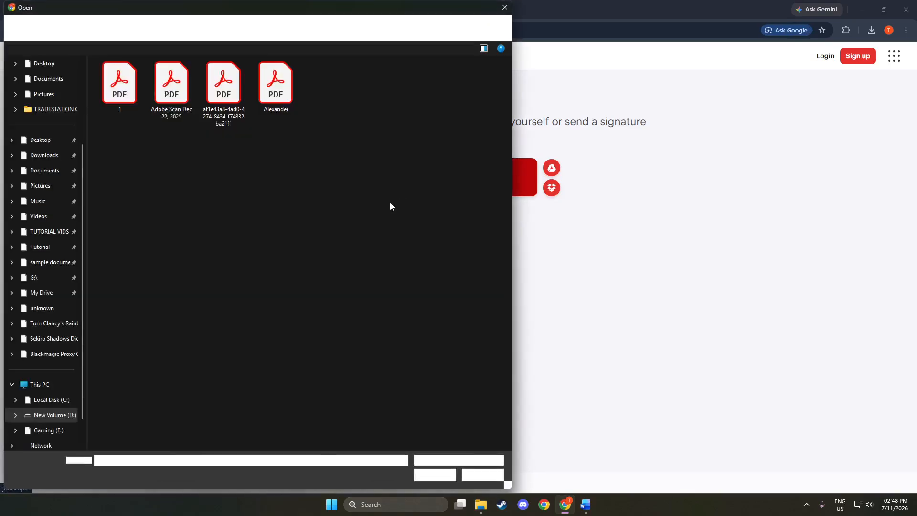
scroll(350, 310, "down", 3)
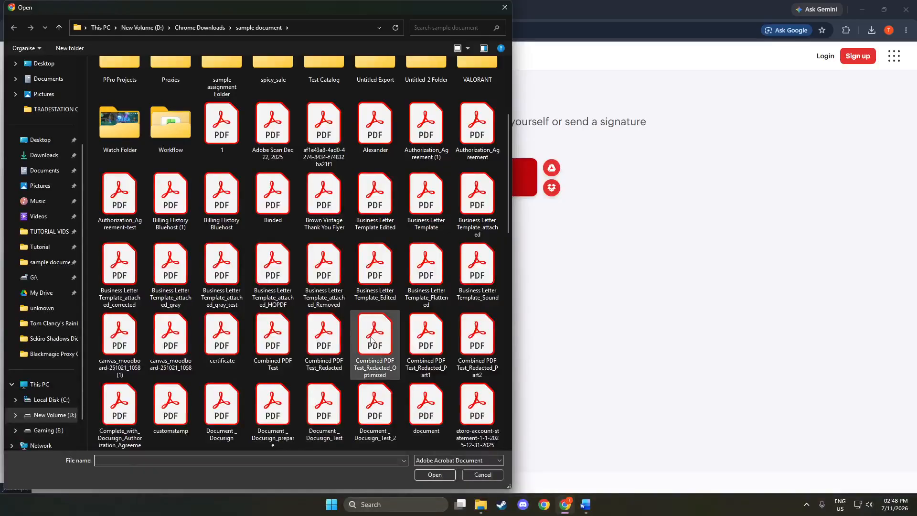
left_click(271, 324)
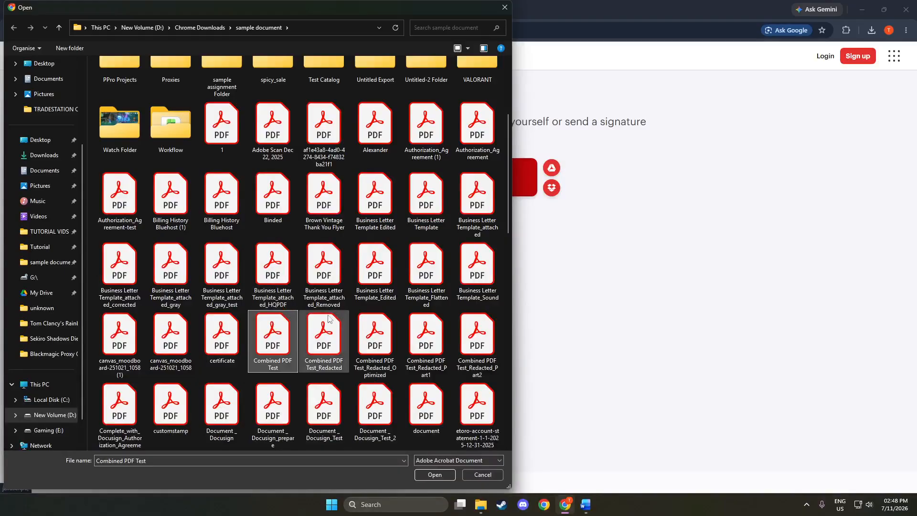
left_click(347, 322)
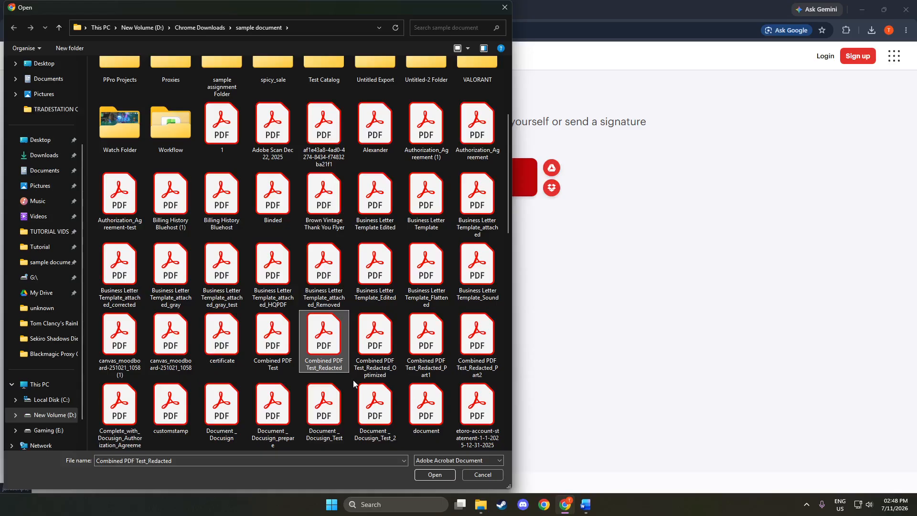
left_click(437, 475)
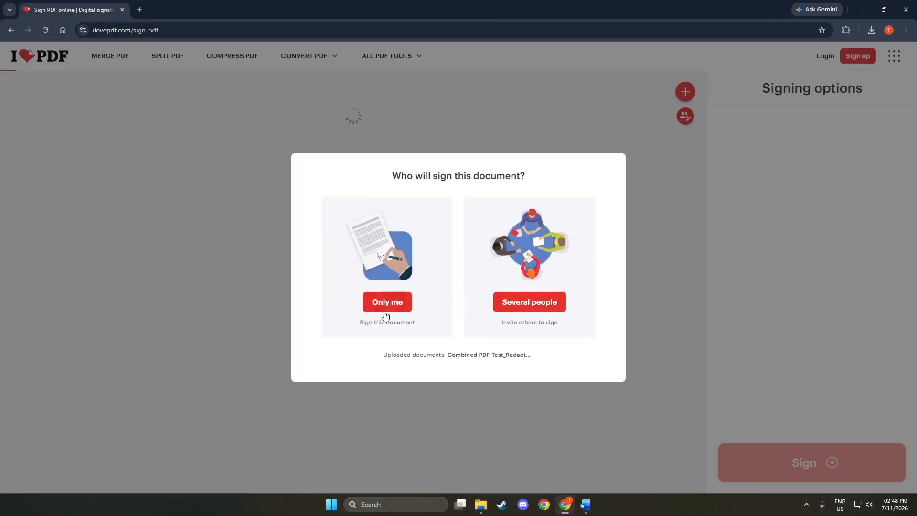
Choose to sign the document alone and apply a typed signature in the first style using the signer's full name
left_click(381, 304)
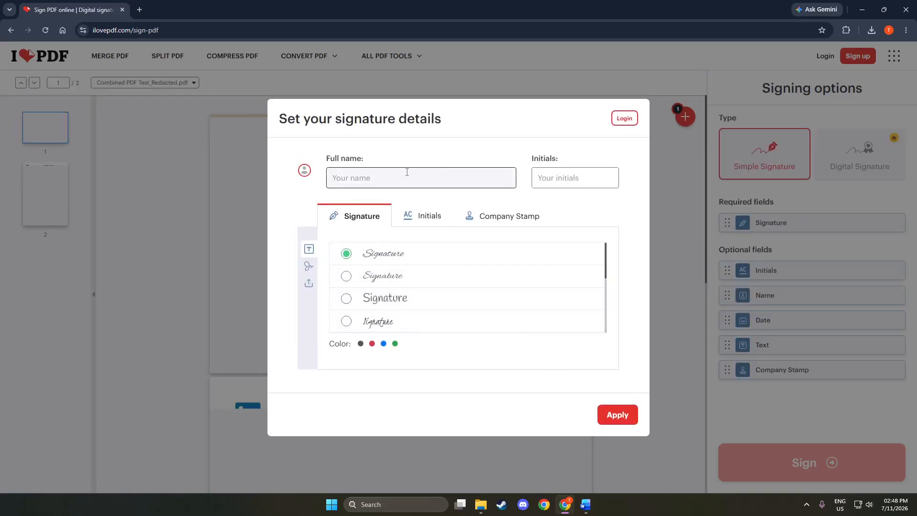
type("T")
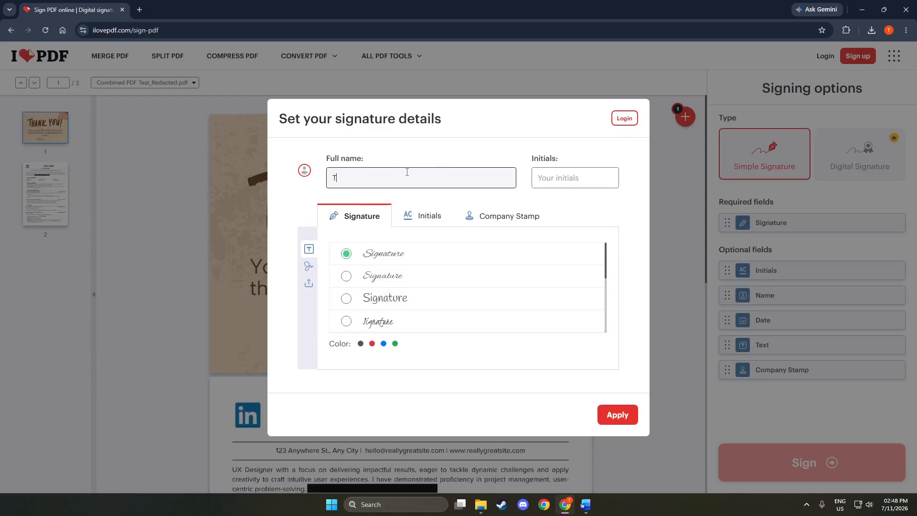
type("est ")
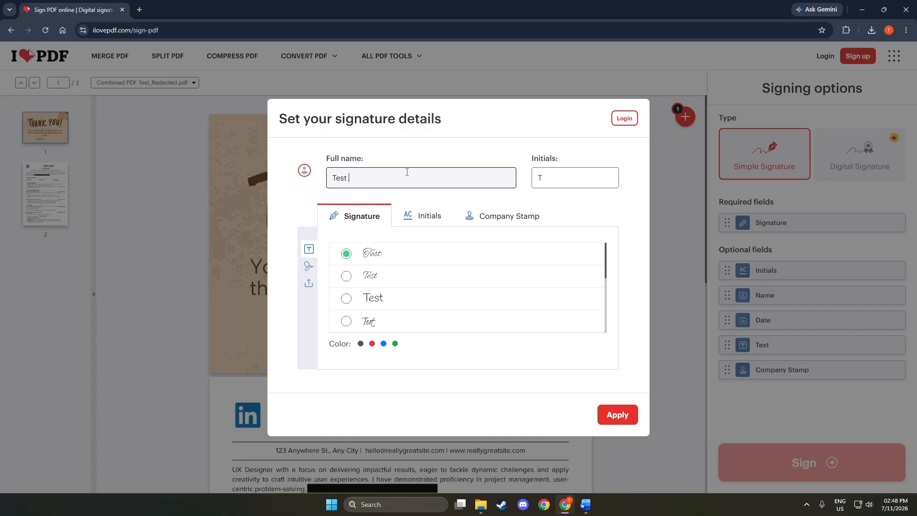
type("User")
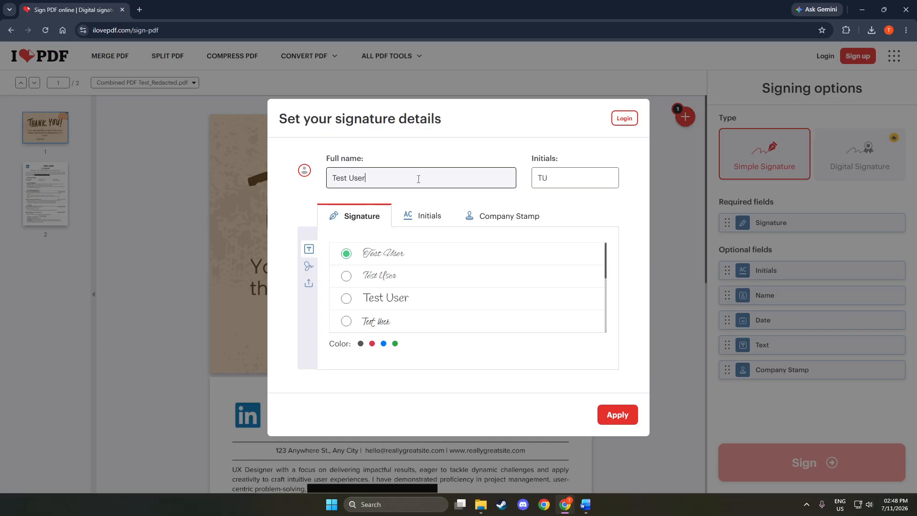
left_click(615, 416)
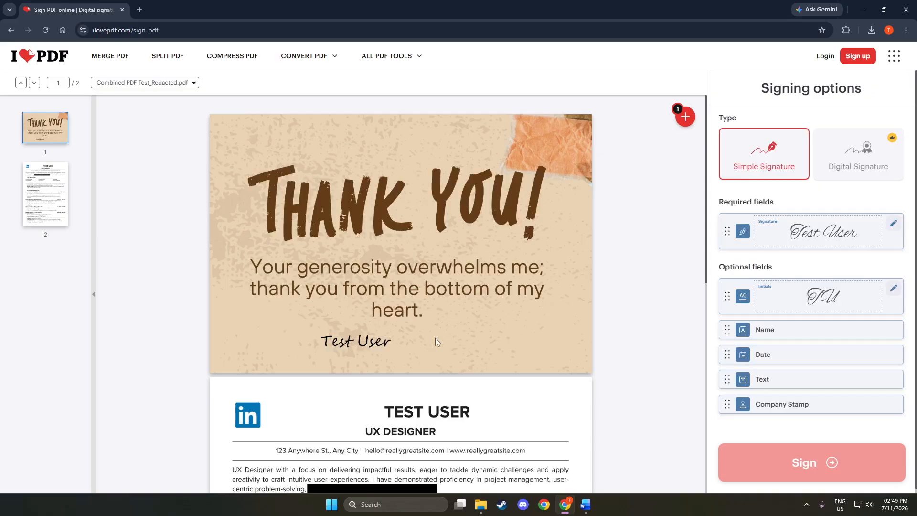
Place the signature on page 1 below the thank-you message, beside the existing signature, and enlarge it slightly
scroll(435, 337, "down", 2)
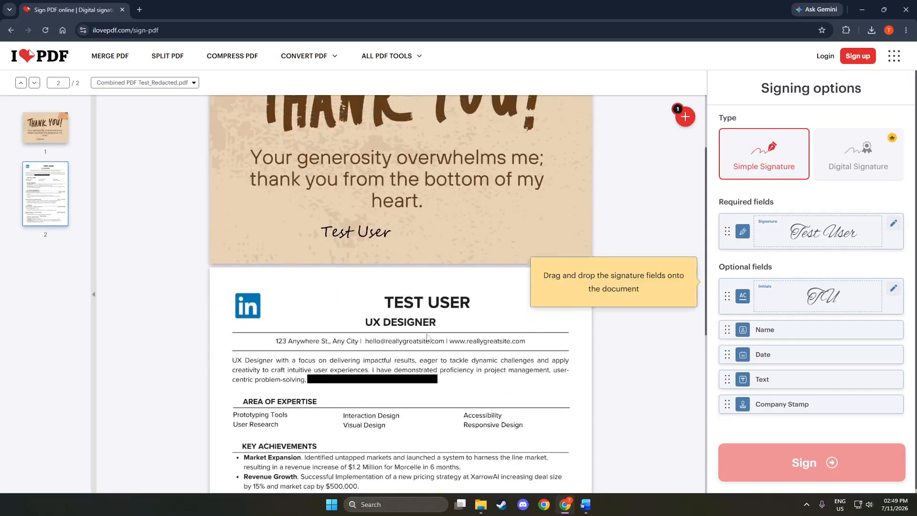
scroll(428, 337, "up", 1)
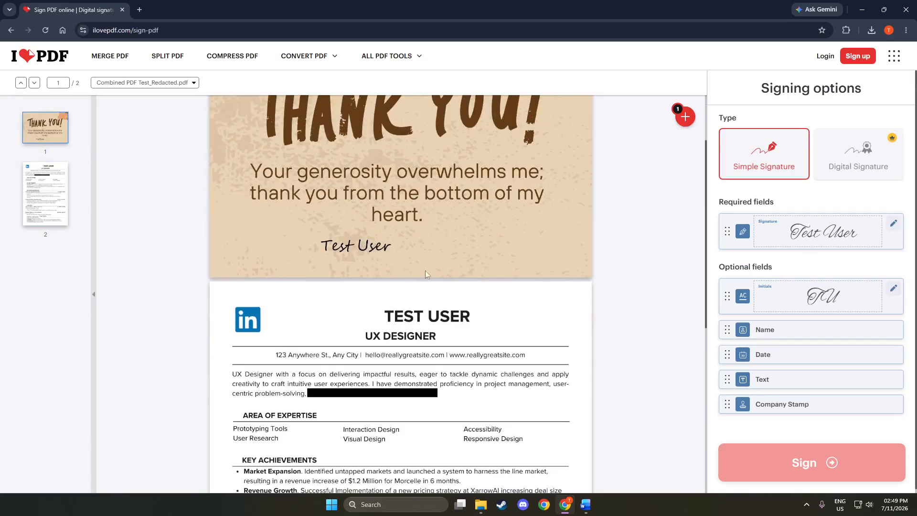
mouse_move(785, 240)
left_mouse_down()
mouse_move(366, 250)
mouse_move(382, 248)
mouse_move(391, 270)
mouse_move(436, 236)
mouse_move(464, 242)
left_mouse_up()
scroll(536, 306, "up", 2)
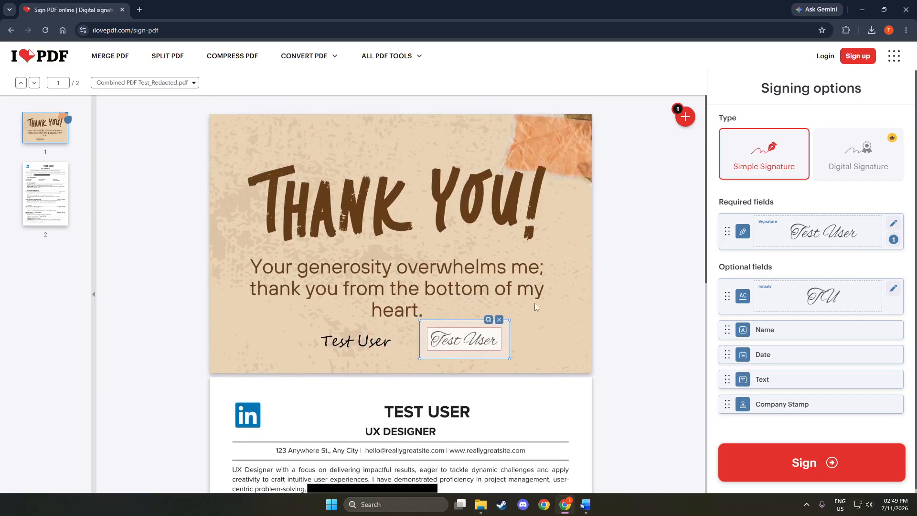
left_click_drag(465, 337, 475, 345)
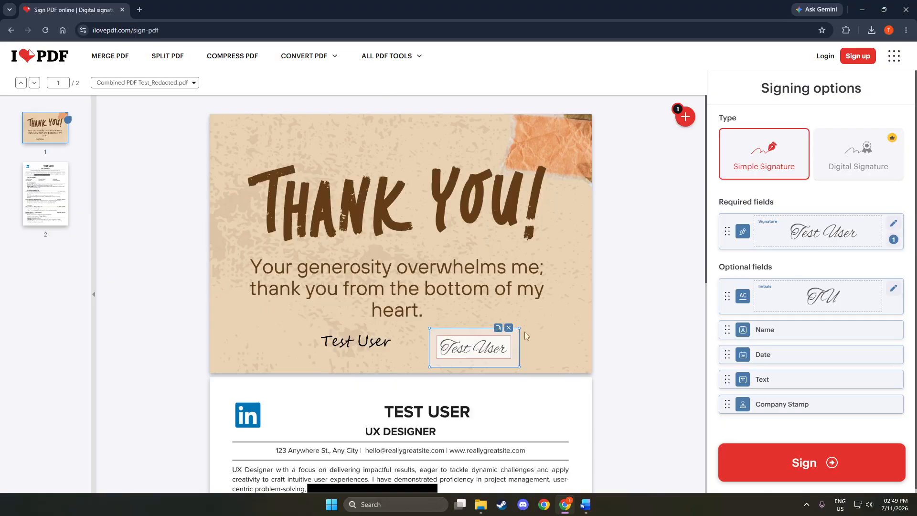
left_click_drag(519, 329, 538, 323)
left_click_drag(480, 341, 472, 342)
left_click(619, 327)
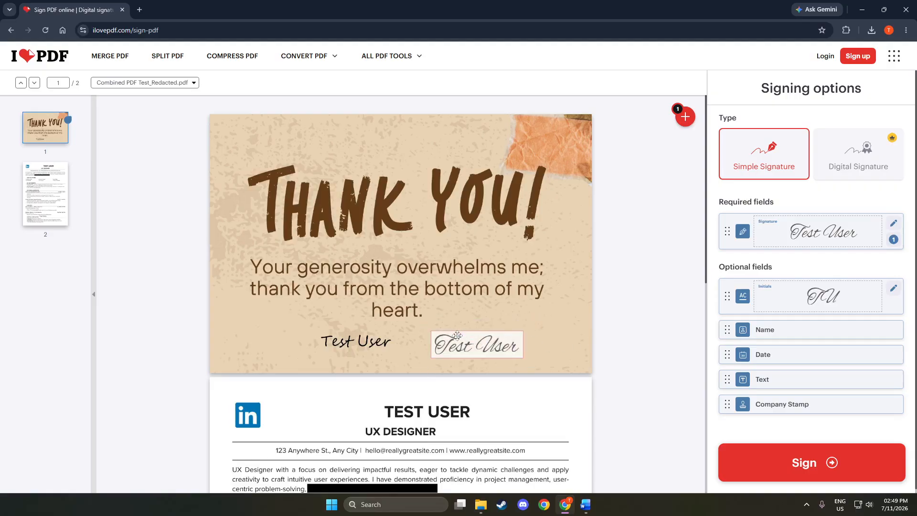
Move the page 1 signature above the THANK YOU! heading and enlarge it
mouse_move(478, 353)
left_mouse_down()
mouse_move(461, 389)
mouse_move(422, 329)
mouse_move(429, 228)
mouse_move(400, 154)
left_mouse_up()
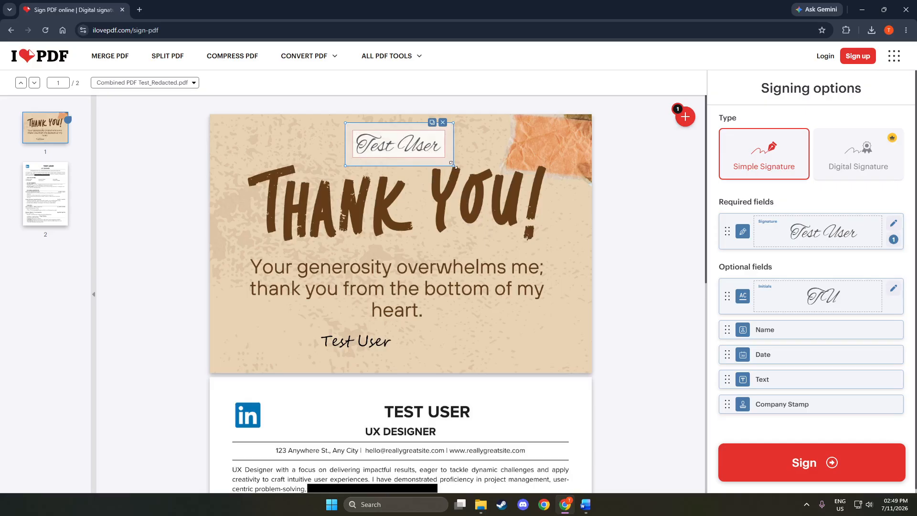
left_click_drag(452, 166, 491, 187)
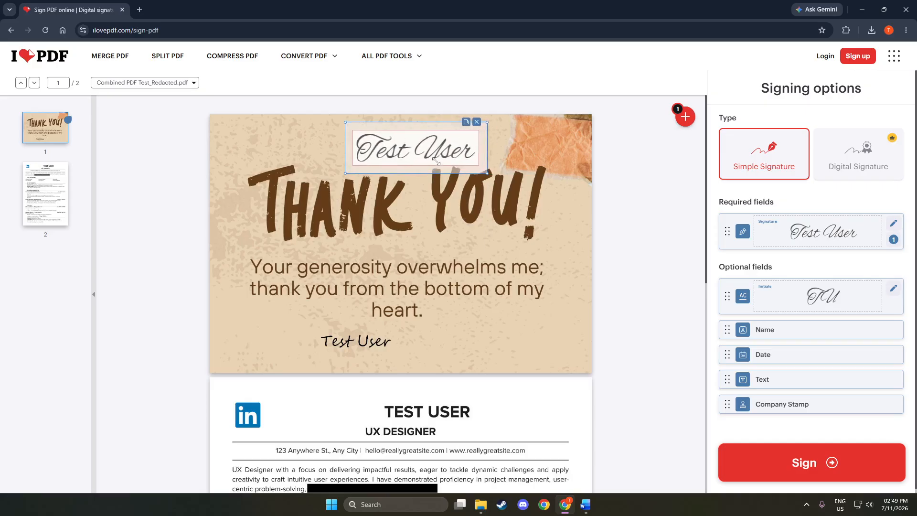
left_click_drag(429, 154, 410, 157)
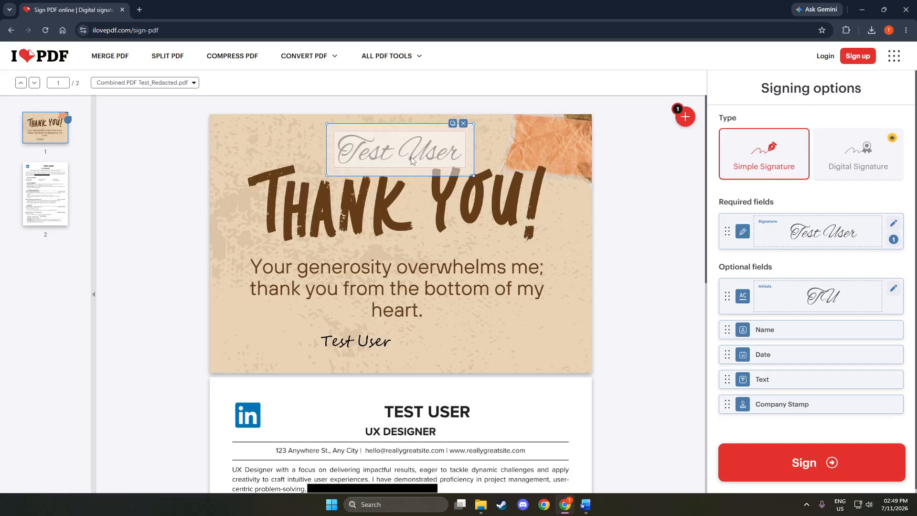
left_click(594, 181)
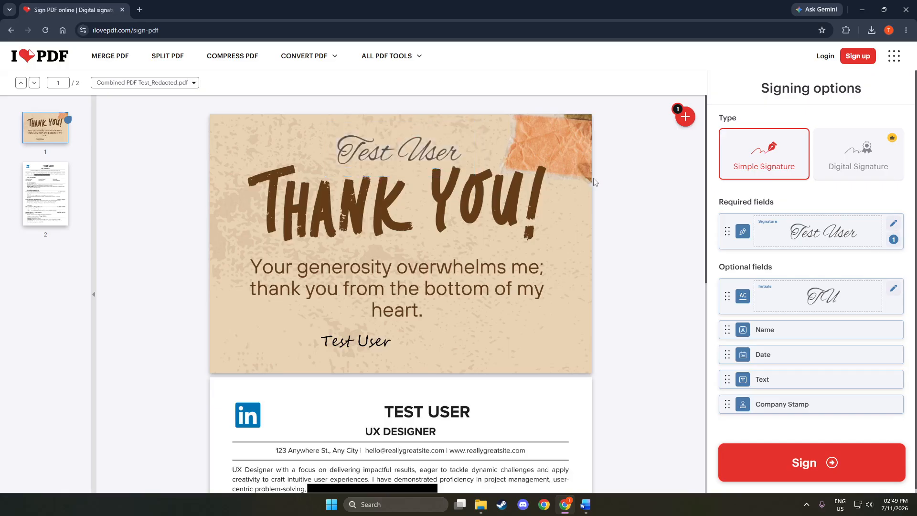
left_click(413, 158)
left_click(358, 344)
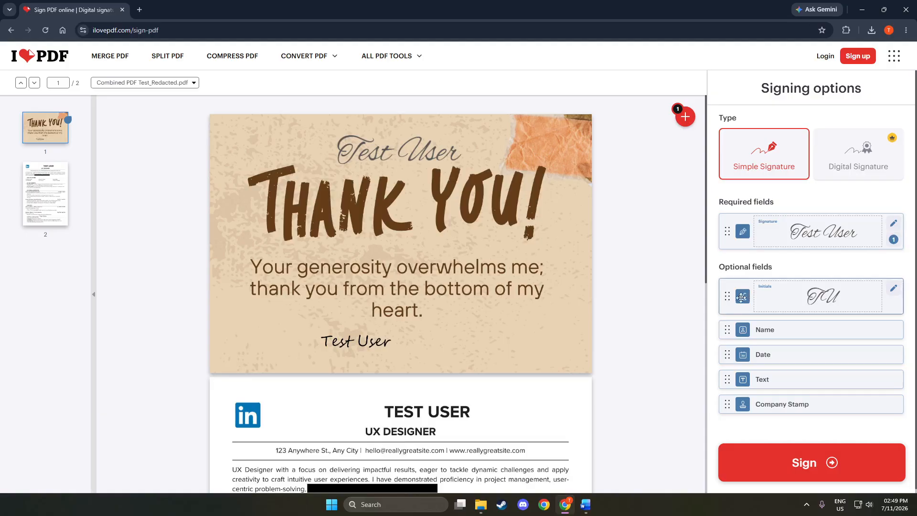
Place a second signature at the bottom of page 2, below the Additional Information section, and enlarge it slightly
scroll(629, 321, "down", 2)
scroll(629, 321, "down", 9)
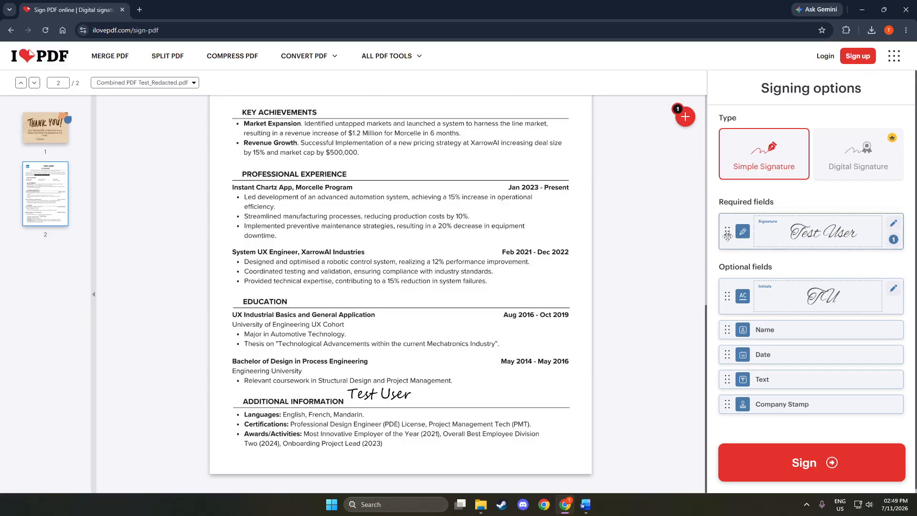
mouse_move(727, 234)
left_mouse_down()
mouse_move(579, 311)
mouse_move(420, 375)
mouse_move(466, 492)
mouse_move(467, 451)
left_mouse_up()
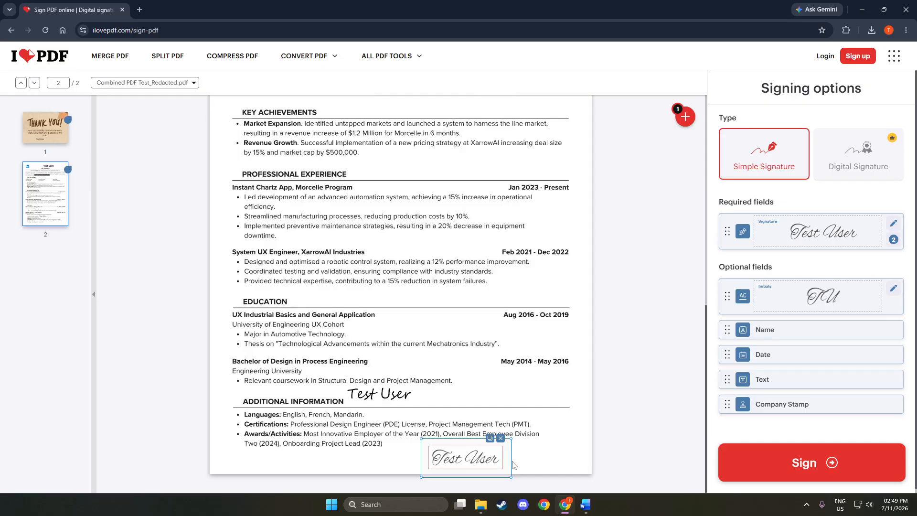
mouse_move(510, 476)
left_mouse_down()
mouse_move(538, 483)
mouse_move(494, 457)
left_mouse_up()
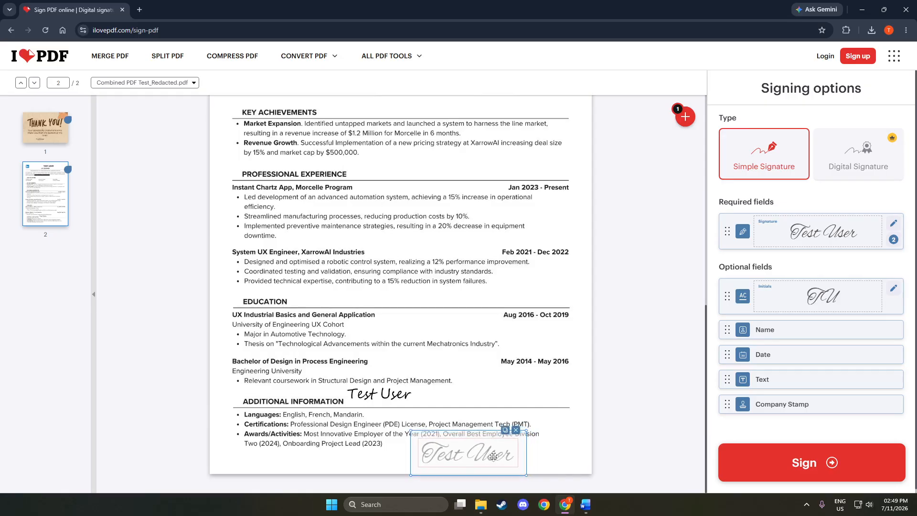
left_click(587, 437)
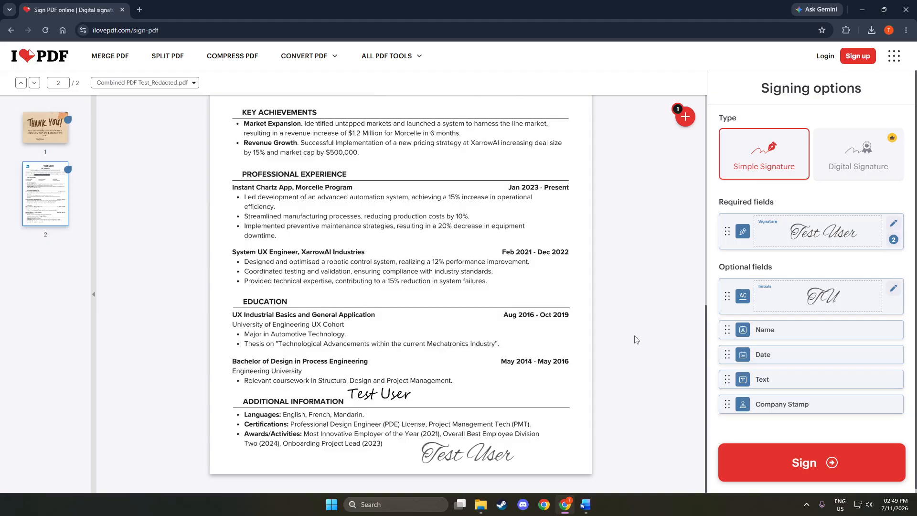
Sign and download the document, and open the browser's recent download history
left_click(746, 462)
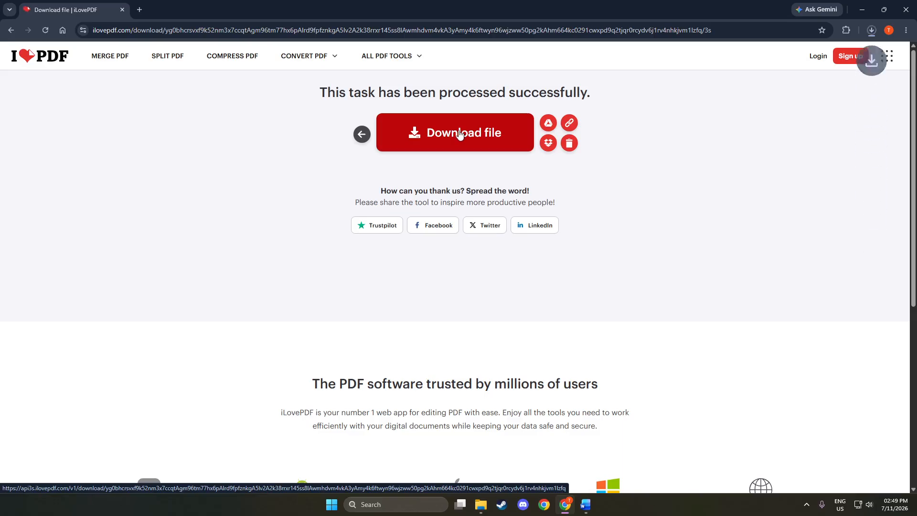
left_click(870, 30)
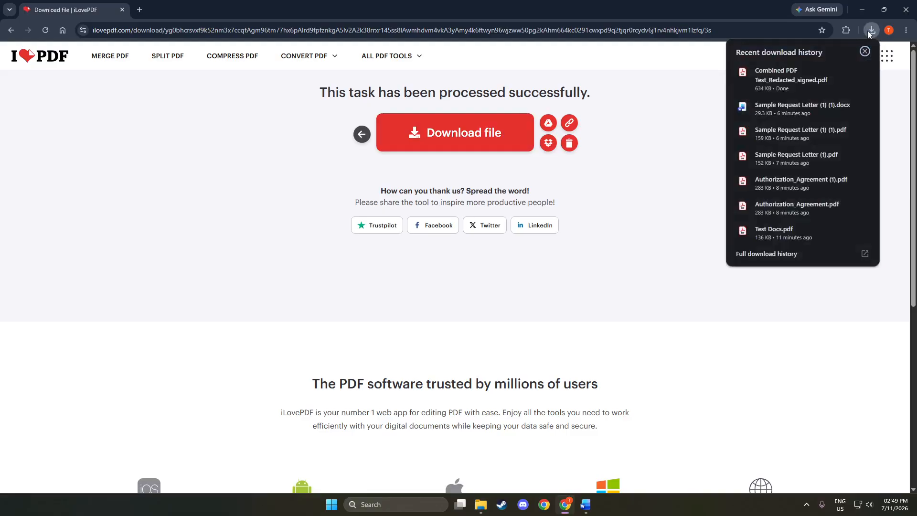
left_click(638, 110)
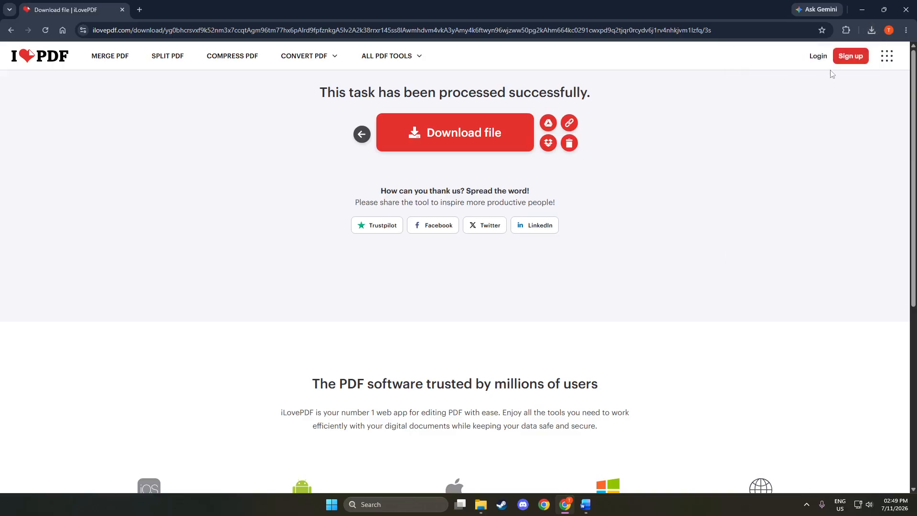
left_click(871, 30)
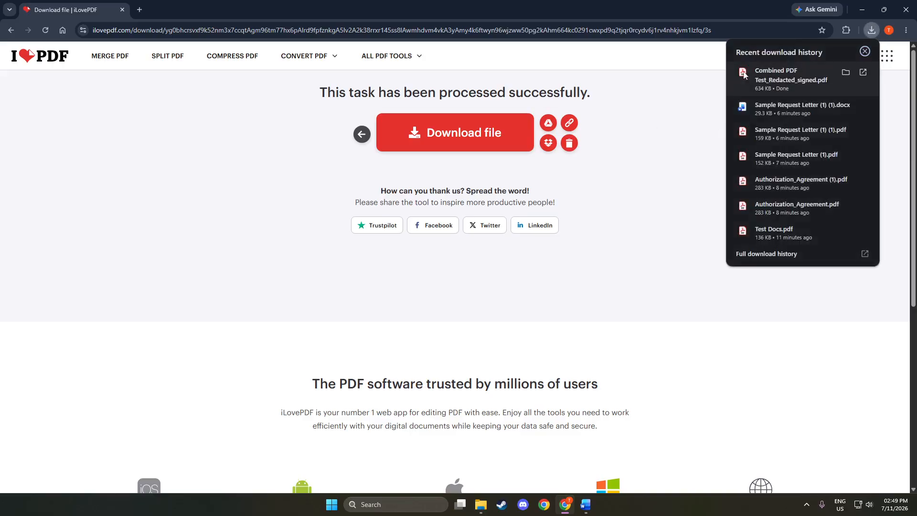